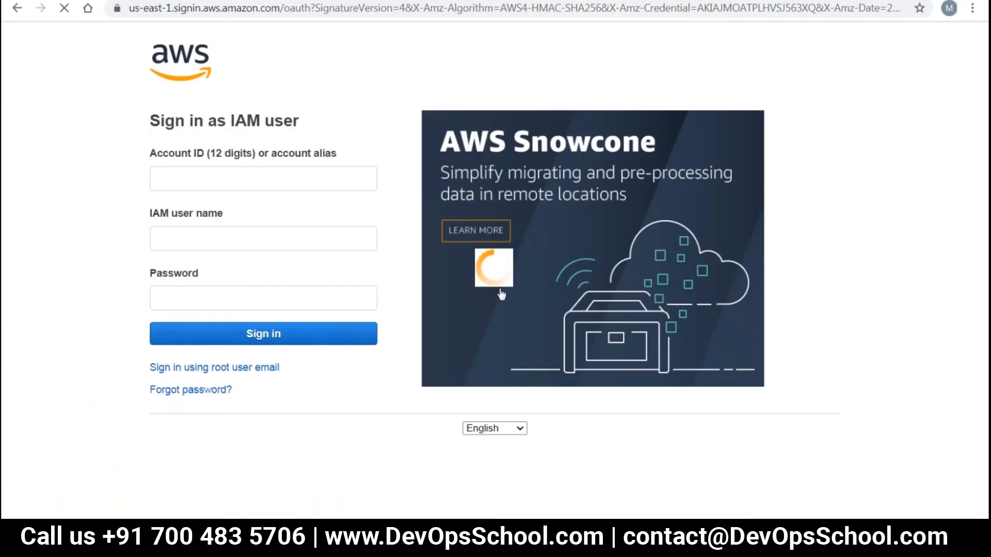
Switch the sign-in from IAM user to root user email and select the root user email address field.
triple_click(231, 178)
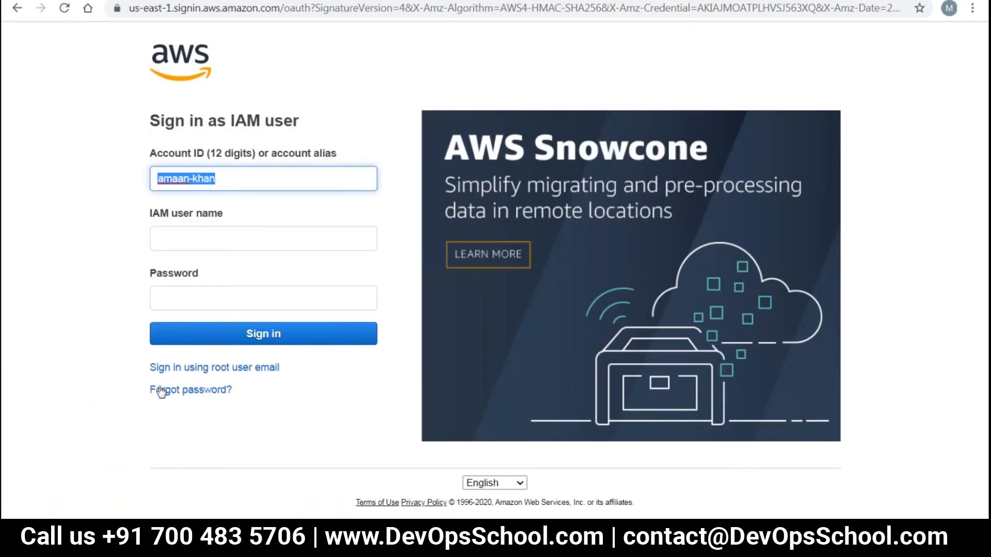
left_click(264, 371)
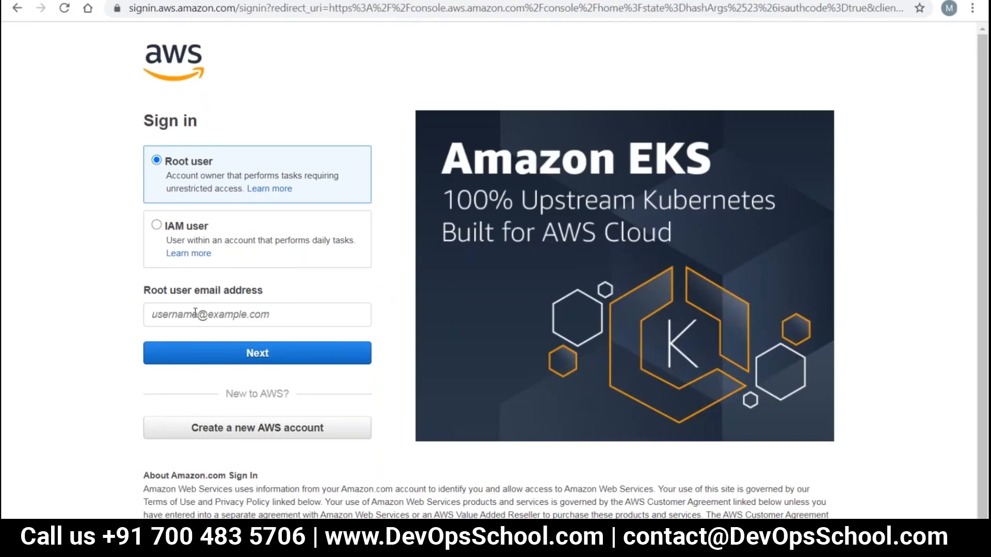
left_click(195, 313)
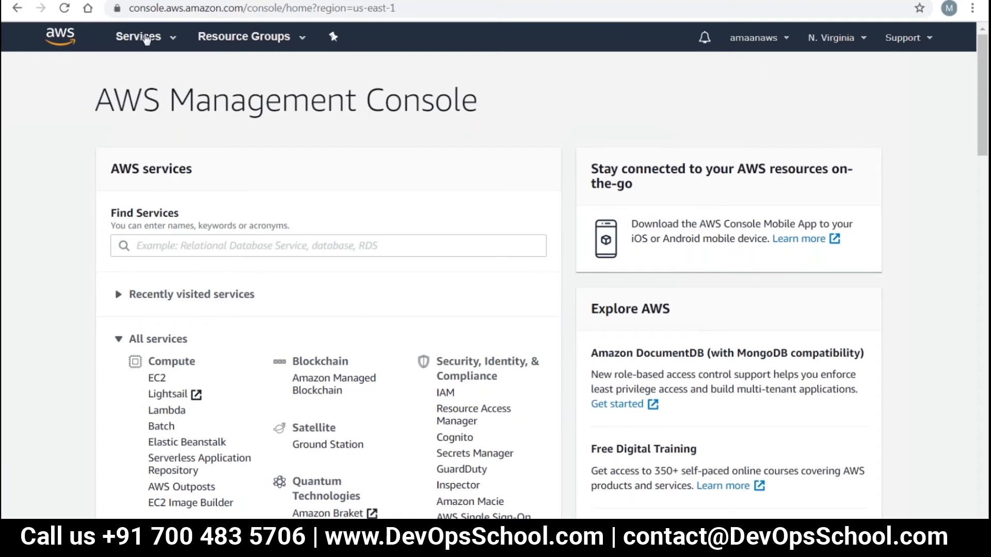
Find the IAM service in the full list of AWS services and open its dashboard.
left_click(147, 40)
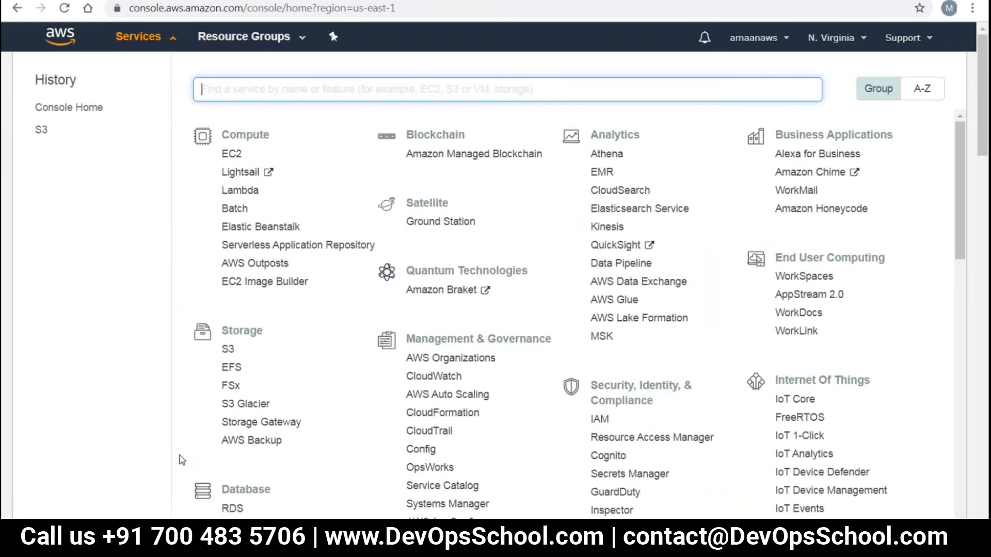
scroll(182, 459, "down", 10)
scroll(418, 434, "up", 6)
scroll(418, 434, "up", 2)
left_click(600, 346)
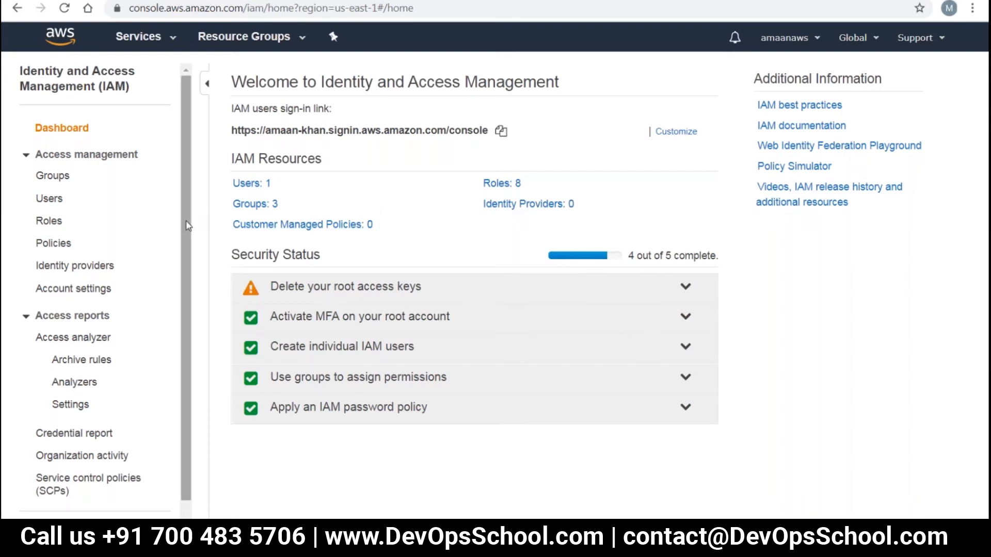
scroll(185, 361, "down", 2)
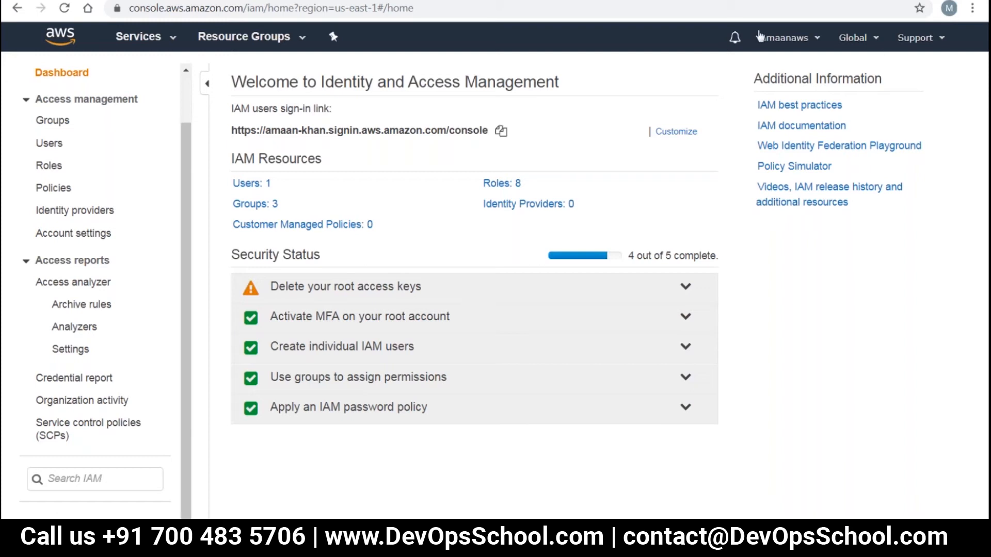
left_click(761, 36)
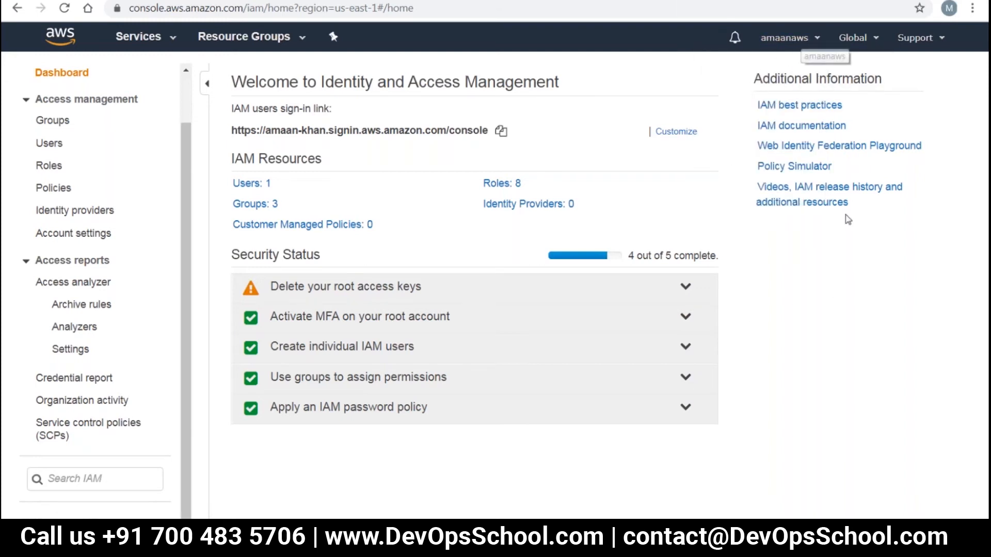
left_click(791, 47)
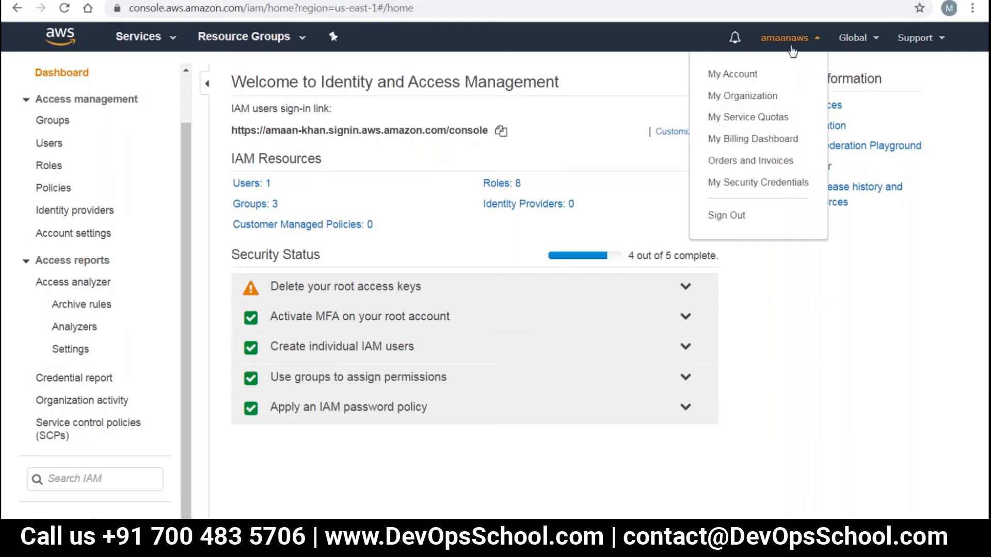
left_click(853, 398)
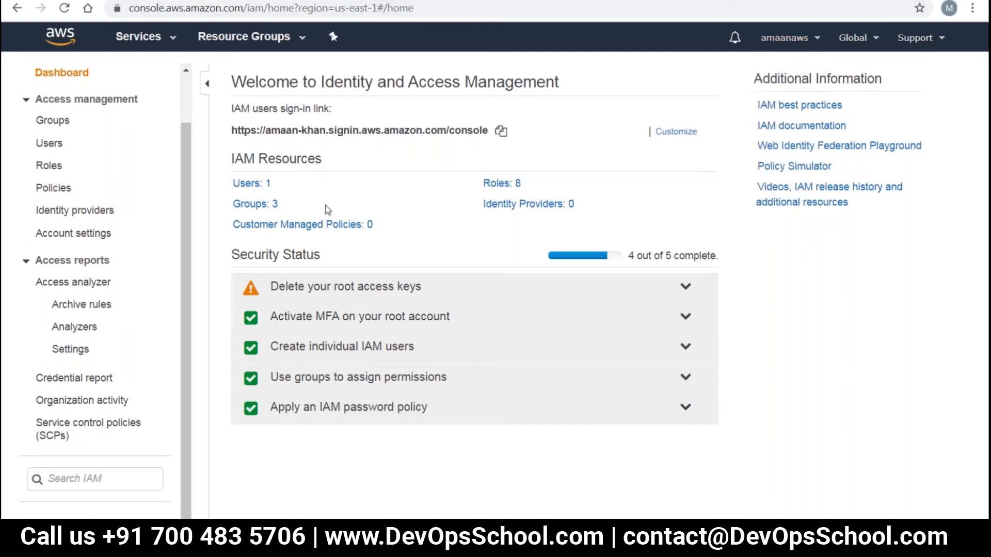
Open the list of IAM users and select the programmer user.
left_click(244, 192)
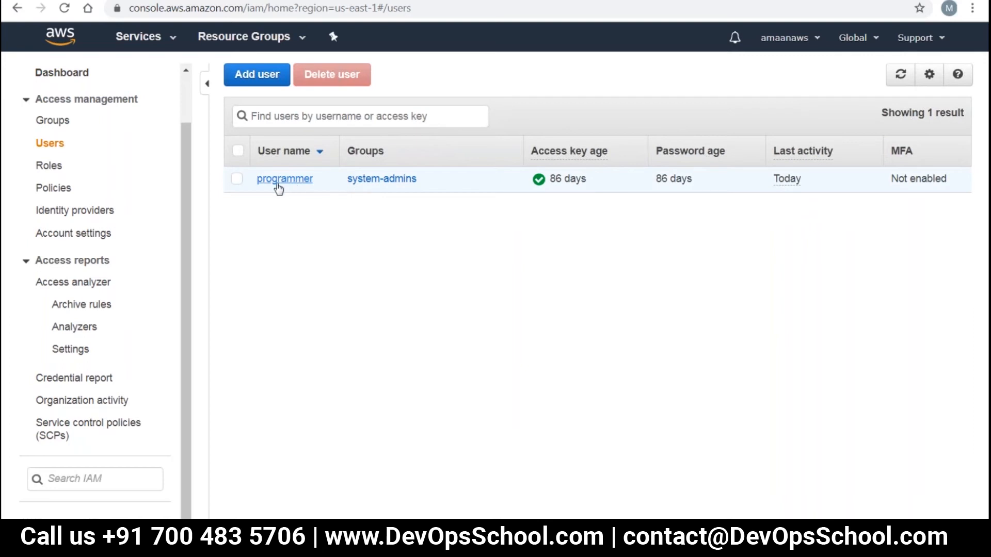
left_click_drag(336, 185, 462, 198)
left_click(461, 192)
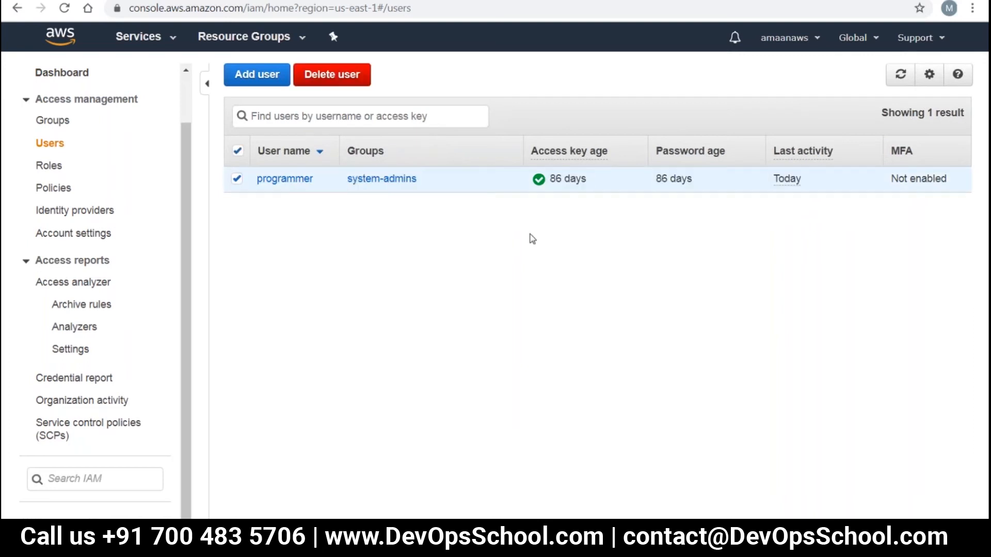
mouse_move(785, 191)
left_click(793, 40)
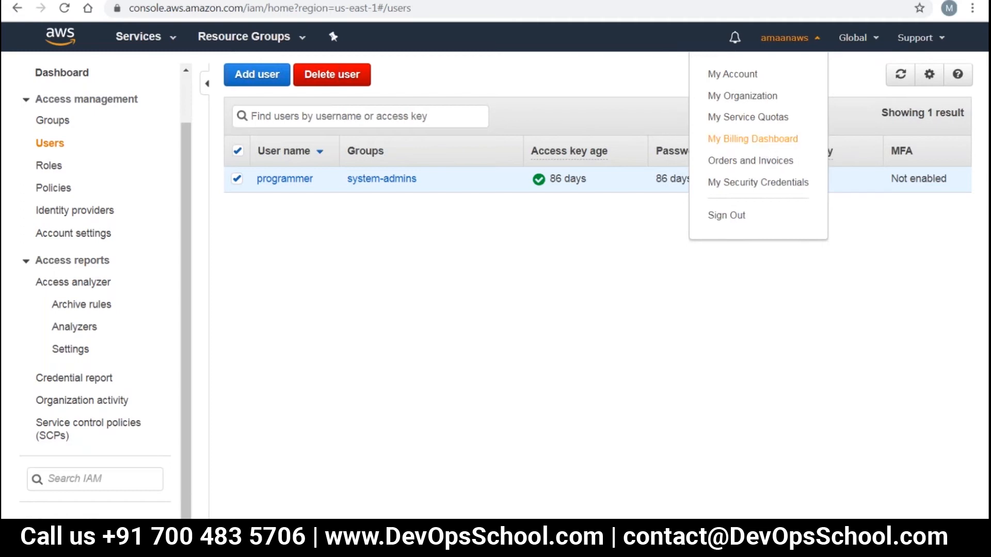
left_click(464, 299)
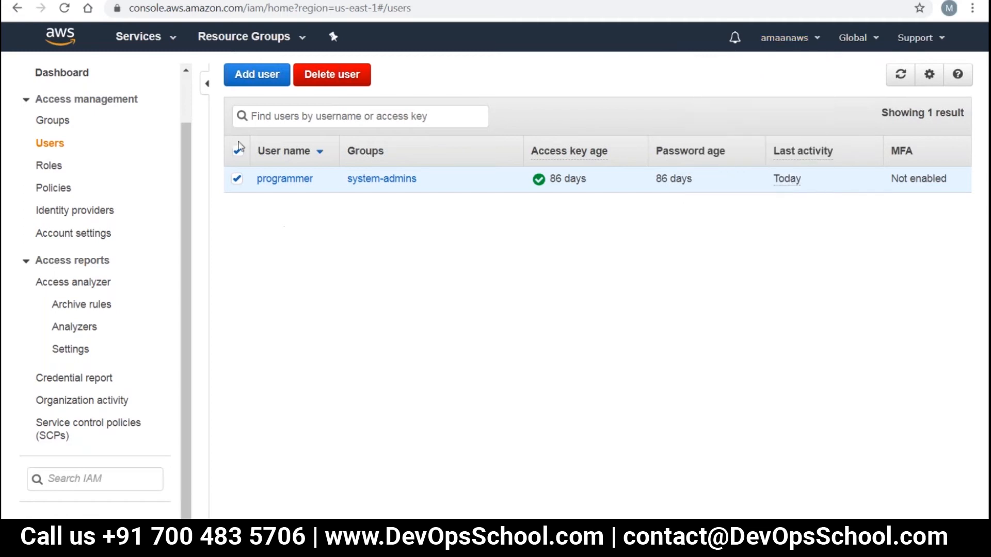
Start adding an IAM user named dbusers and enable Programmatic access for it.
left_click(256, 76)
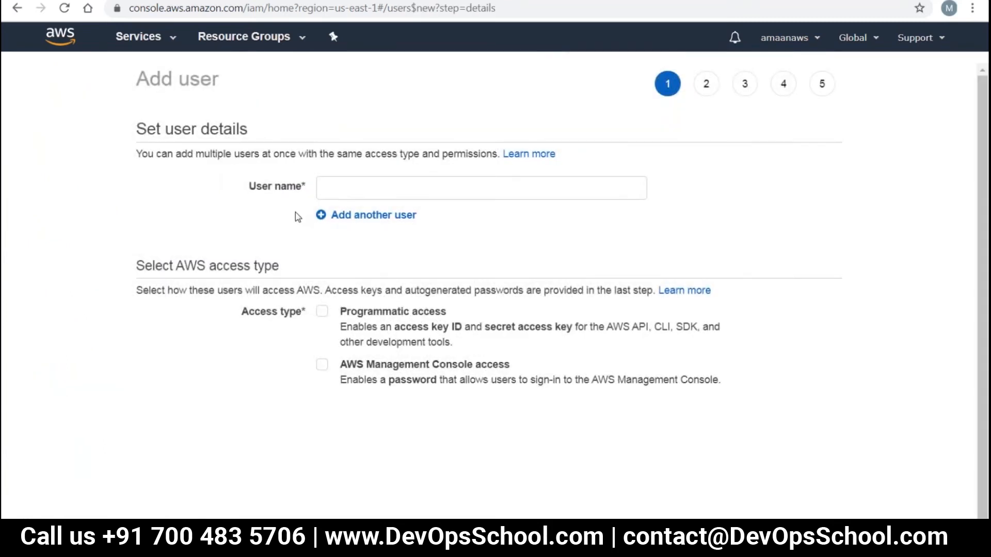
left_click_drag(246, 186, 355, 179)
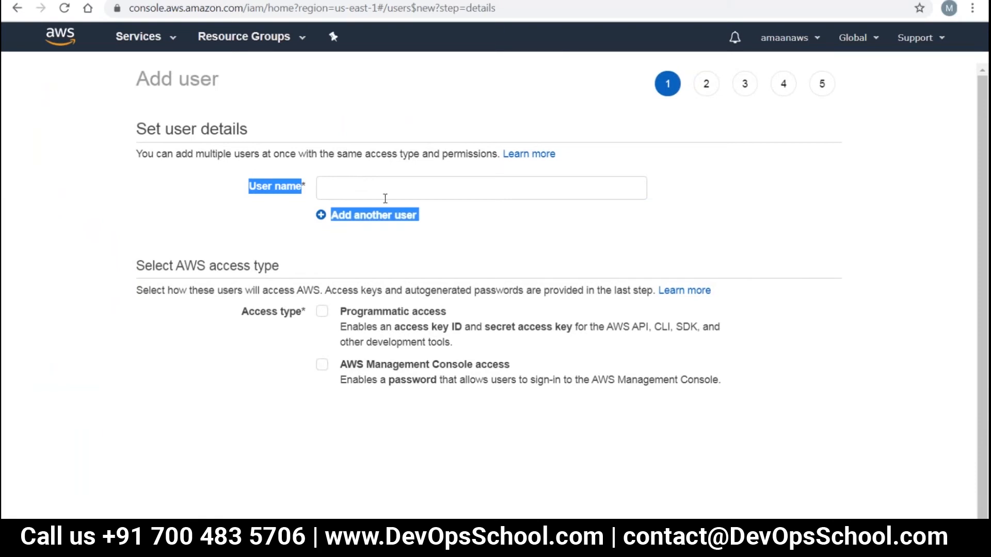
left_click(398, 187)
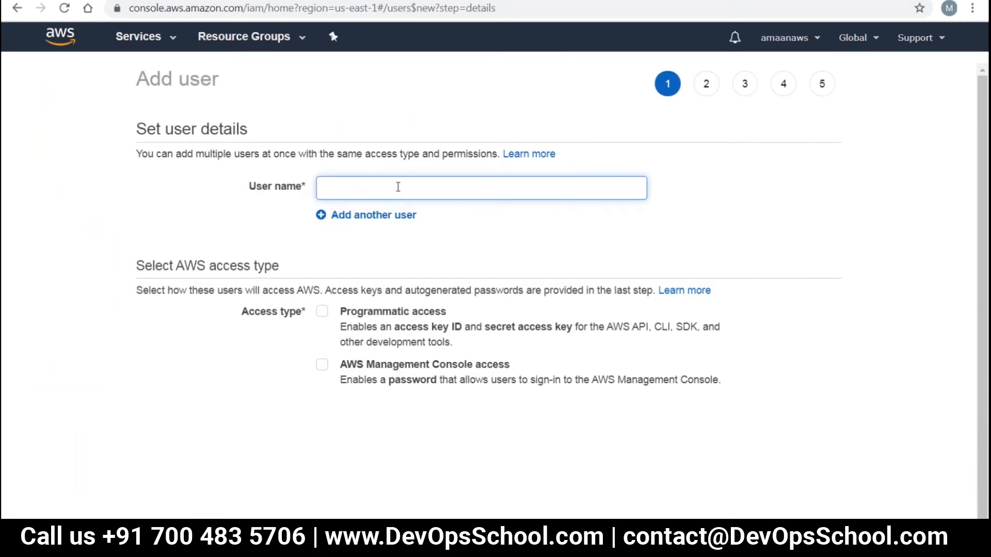
type("dbusers")
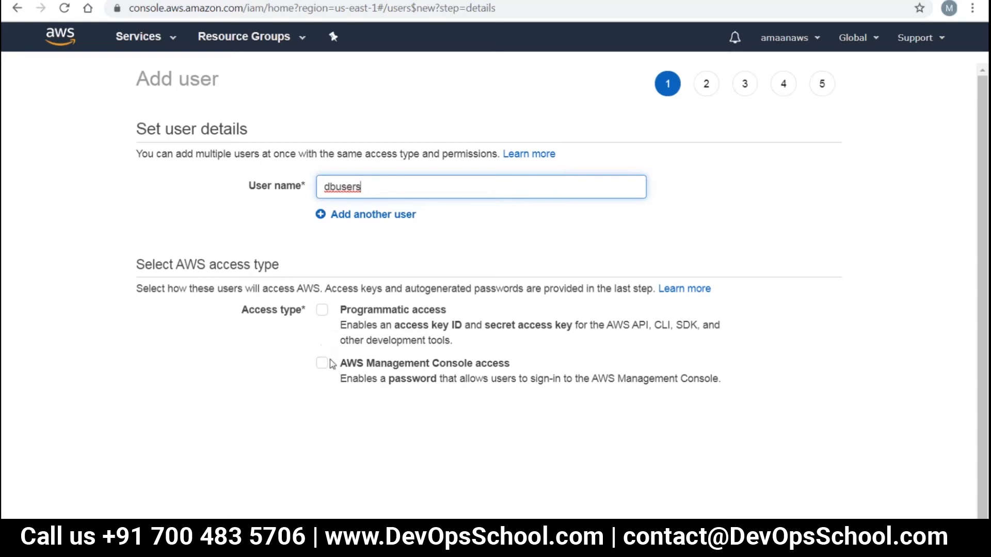
double_click(414, 191)
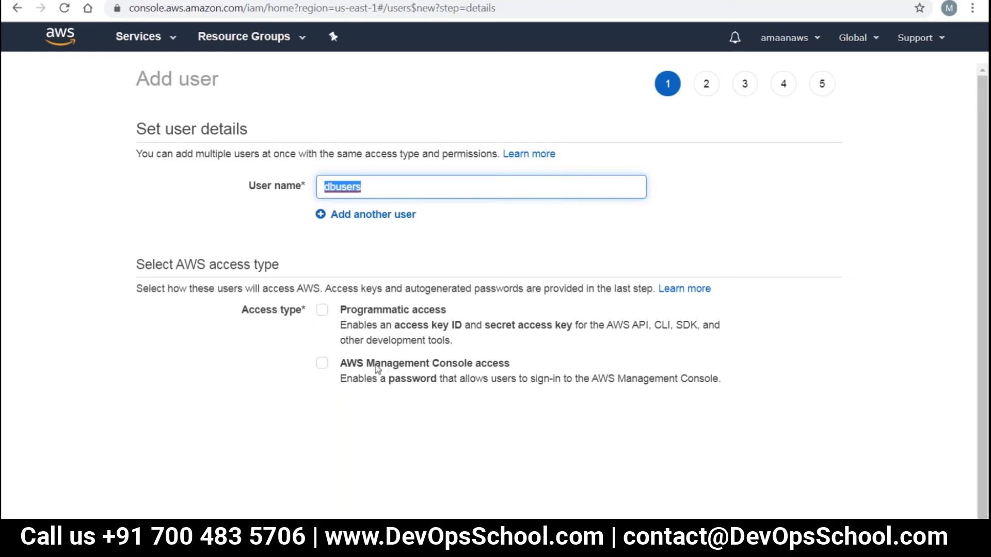
left_click(322, 310)
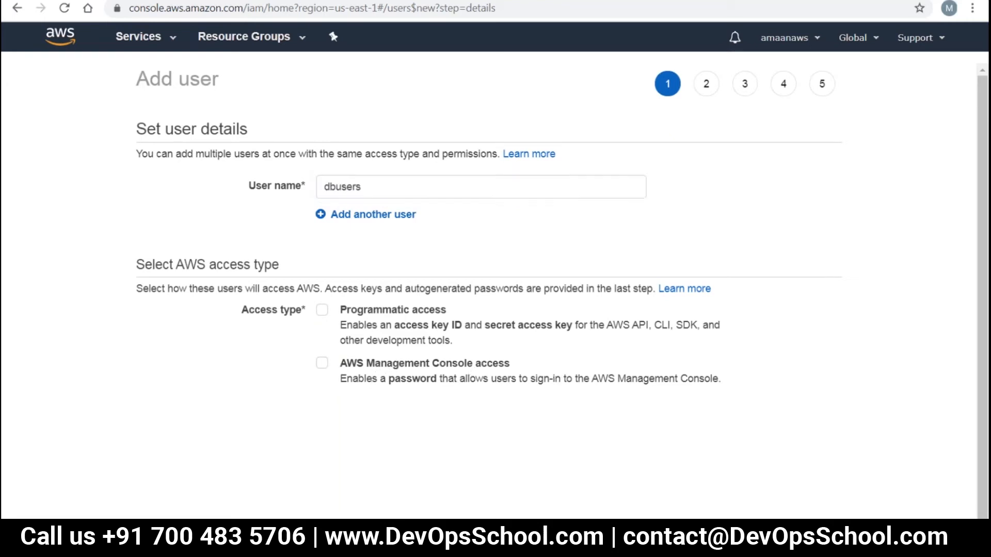
left_click(323, 370)
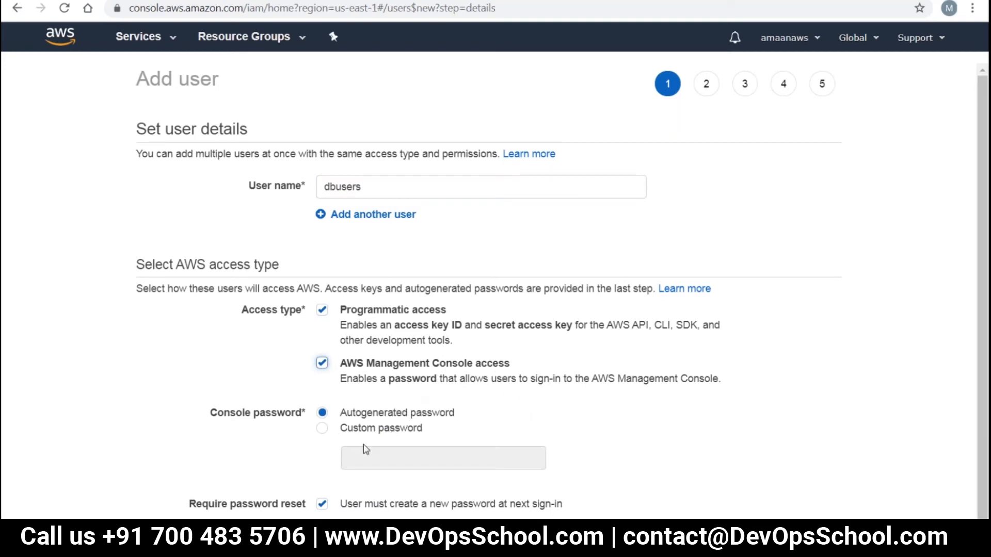
left_click(324, 430)
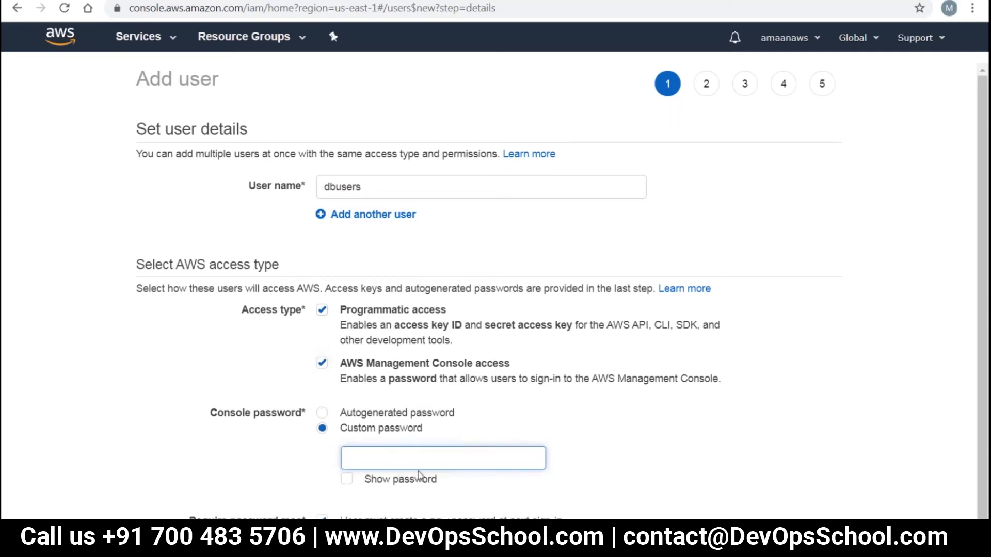
left_click(345, 413)
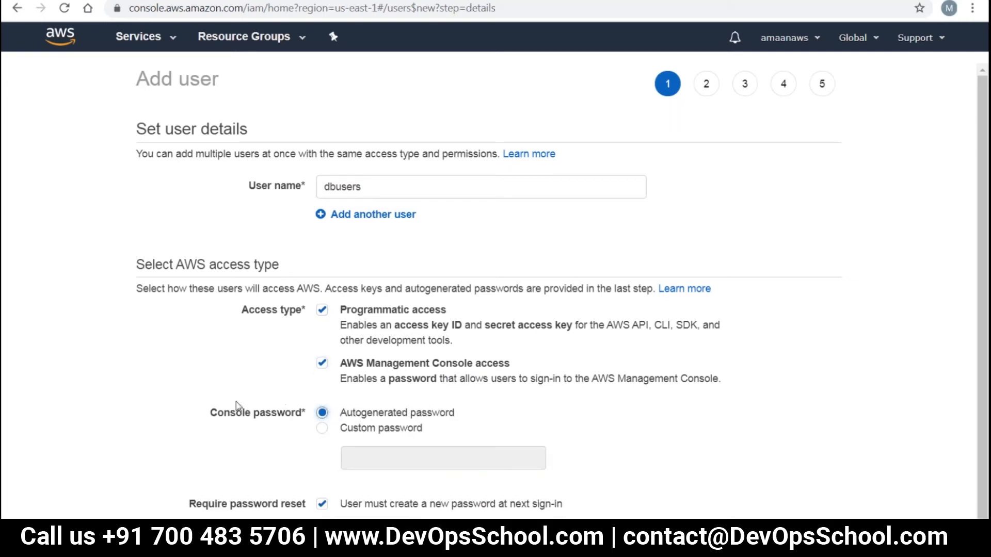
scroll(246, 402, "down", 1)
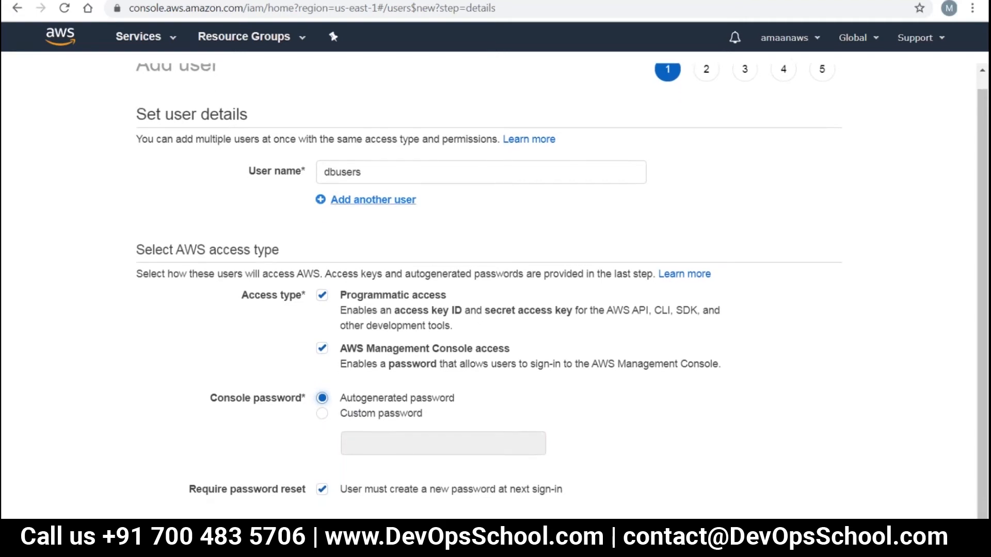
left_click(323, 351)
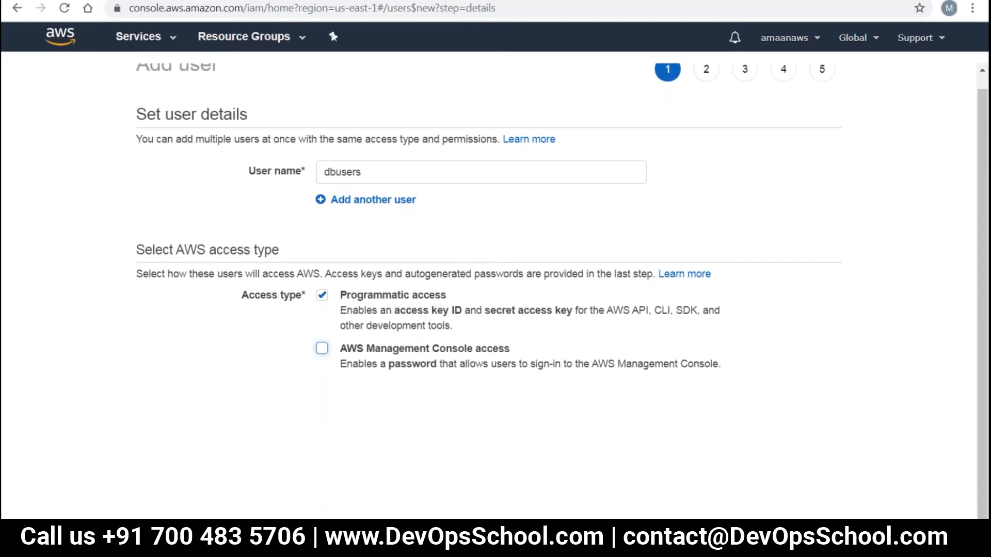
Continue to the new user's permissions and assign the user to the system-admins group.
left_click(798, 534)
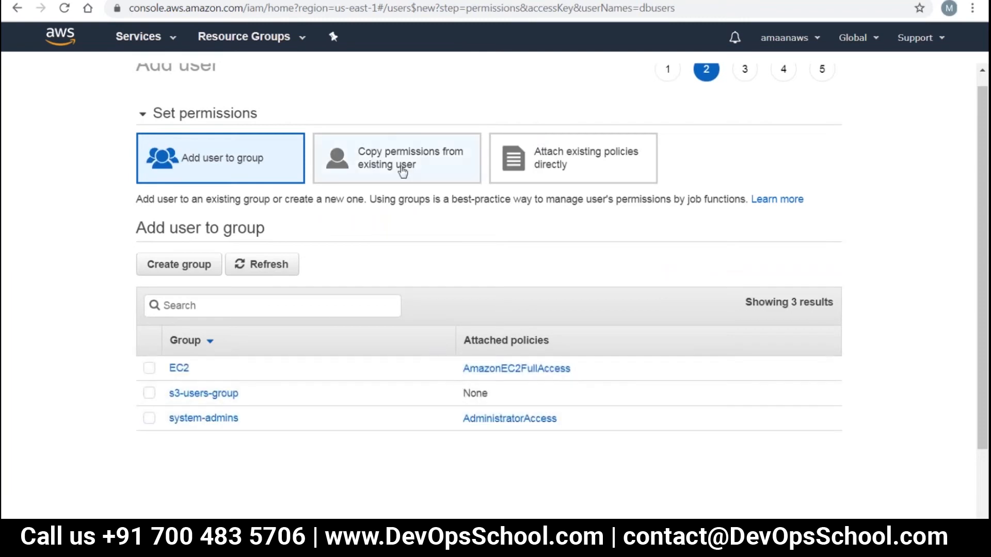
left_click(227, 418)
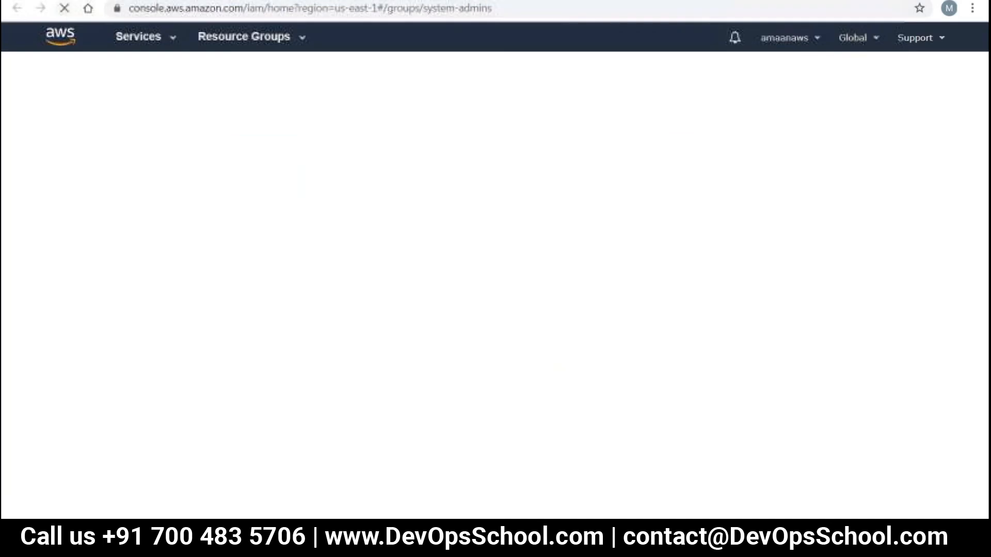
key("ctrl+w")
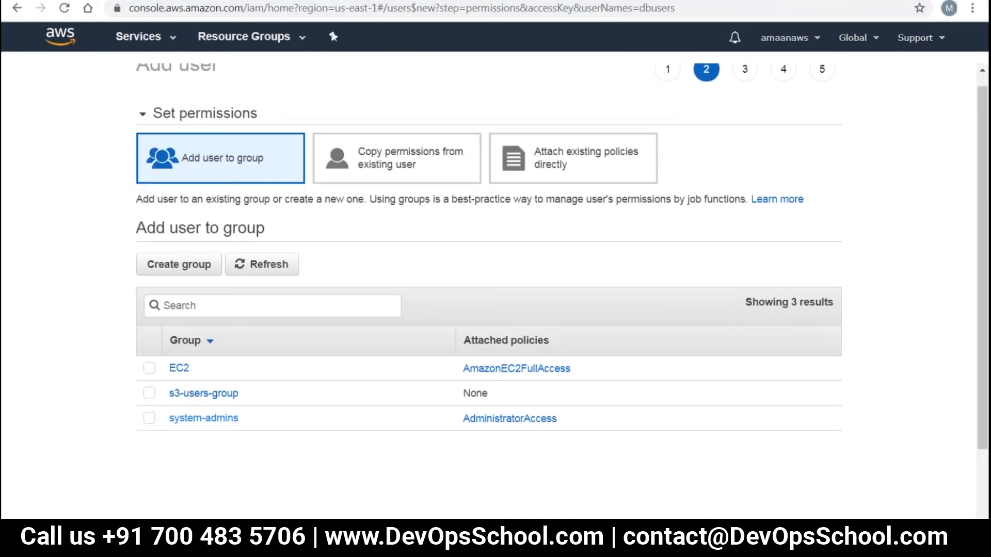
left_click(151, 419)
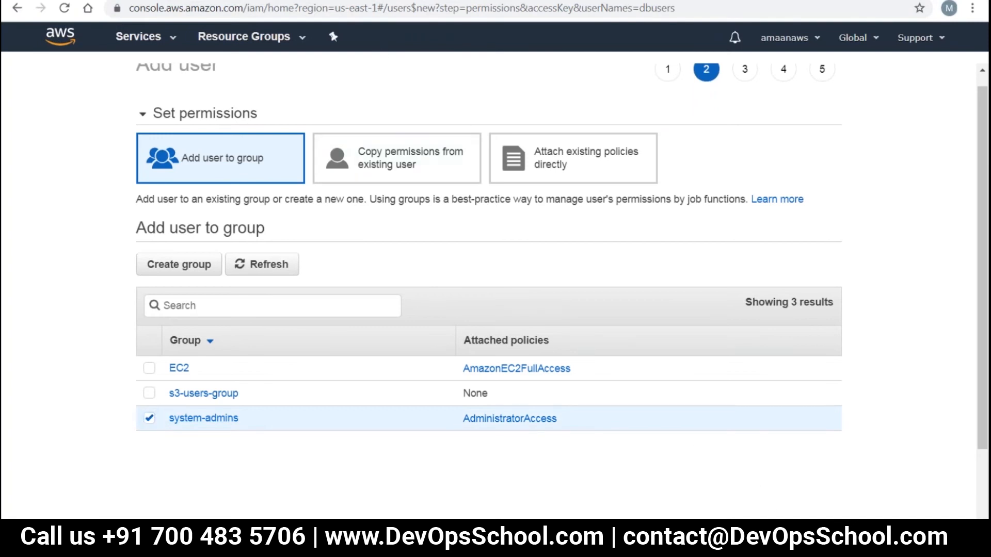
Go through the optional tags and the review of the new user, and return to the permissions stage.
left_click(806, 537)
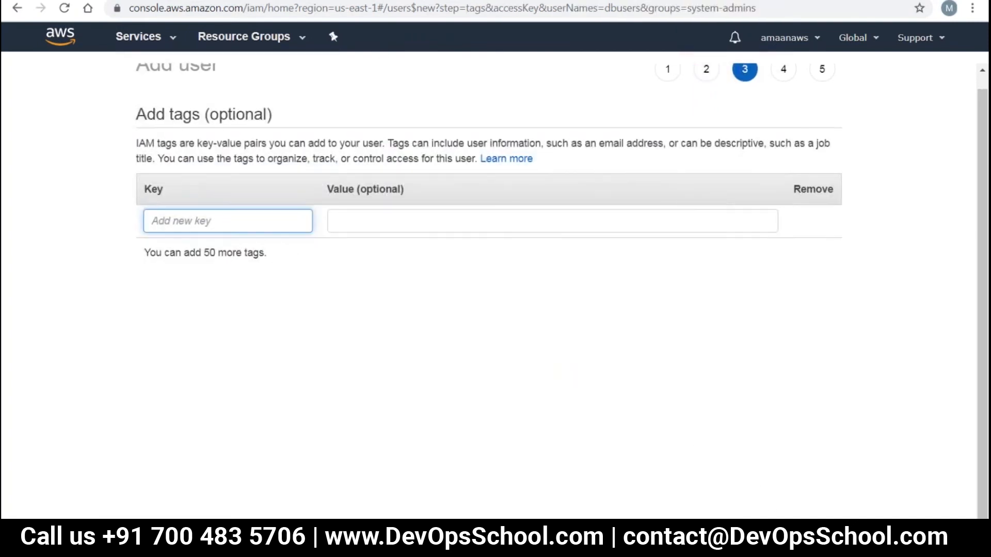
left_click(807, 537)
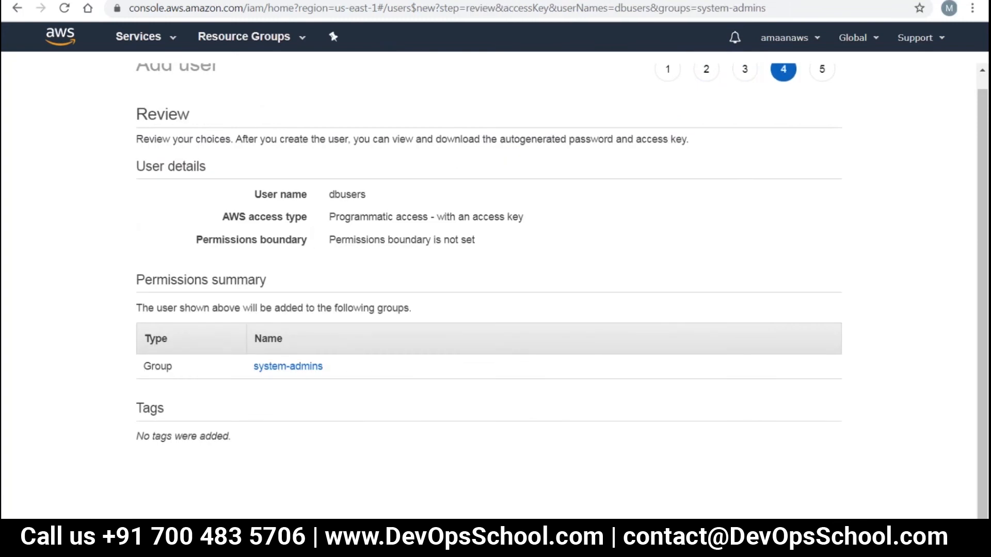
left_click(733, 537)
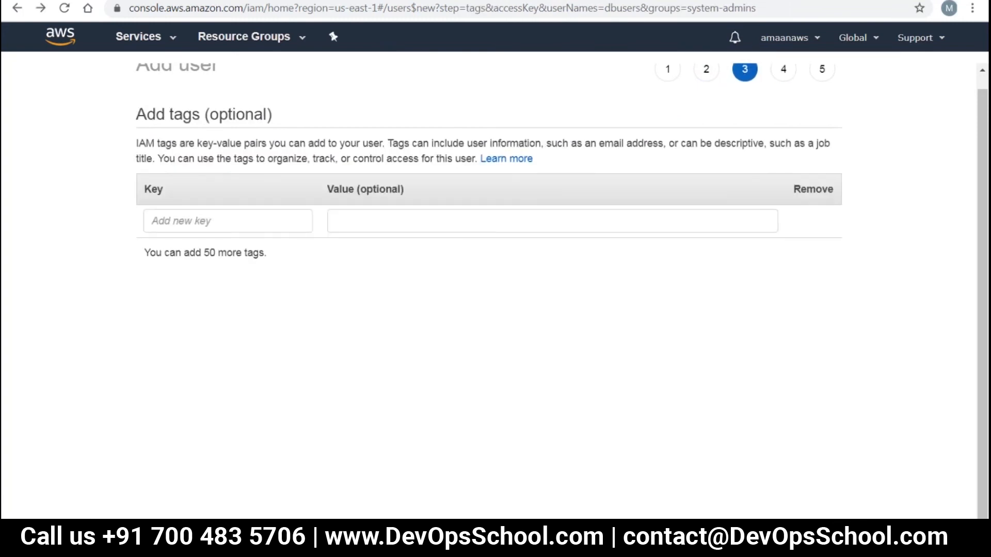
left_click(733, 537)
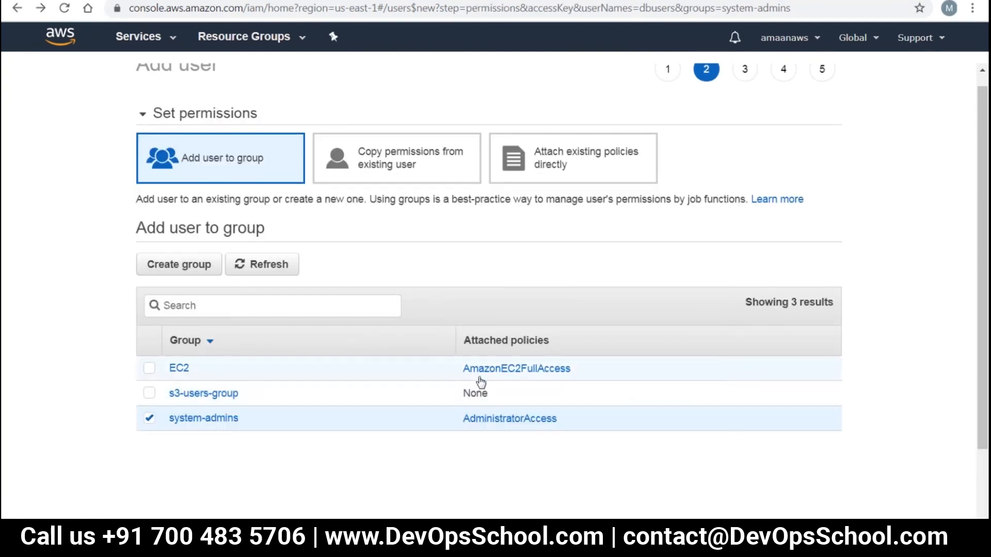
Search the available groups for s3 and clear the search again.
left_click(250, 305)
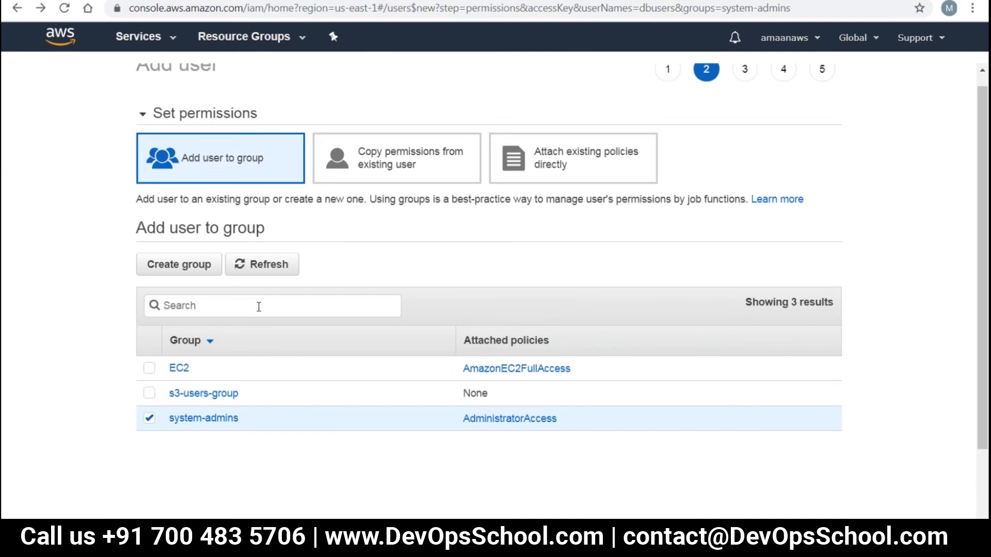
type("s3")
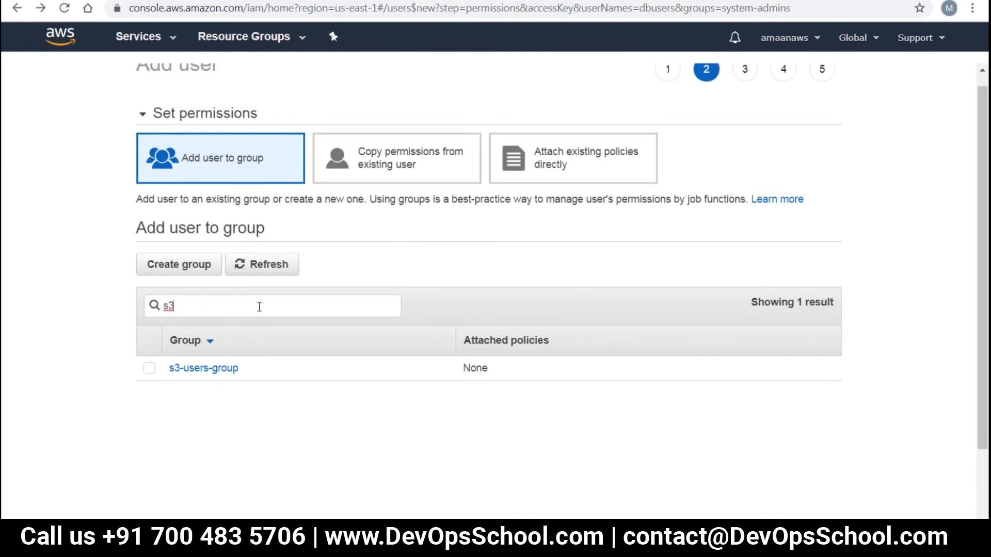
key("BackSpace")
key("BackSpace")
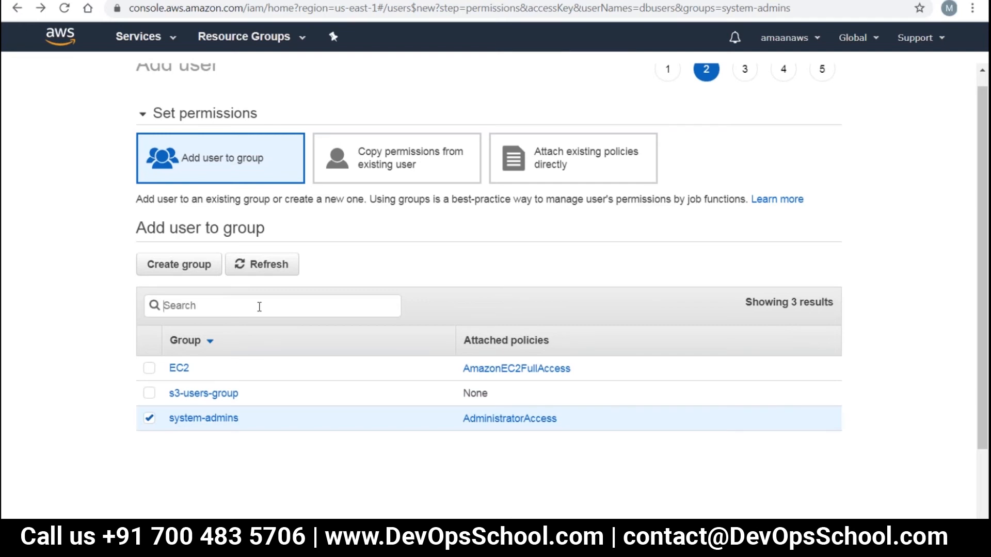
type("db")
key("BackSpace")
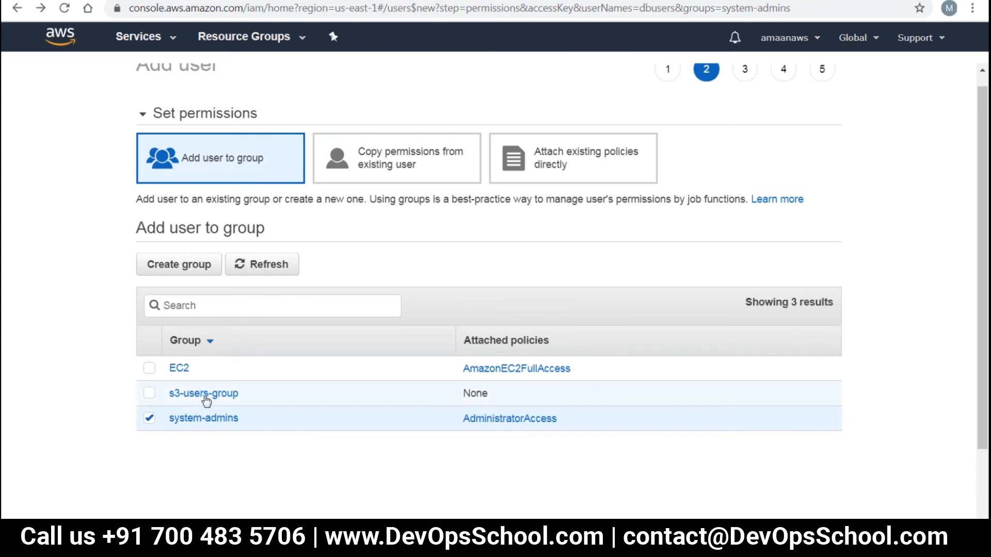
left_click(149, 369)
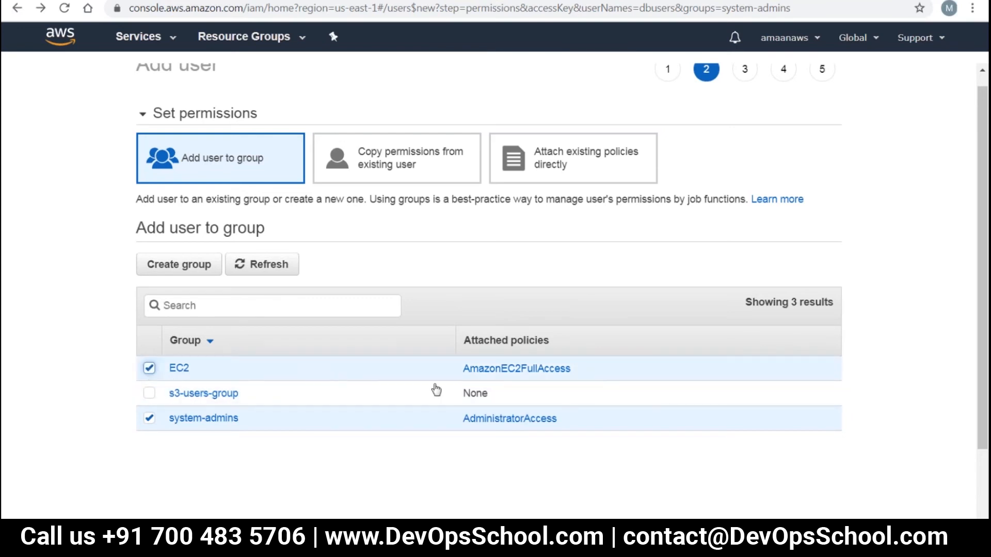
left_click(149, 368)
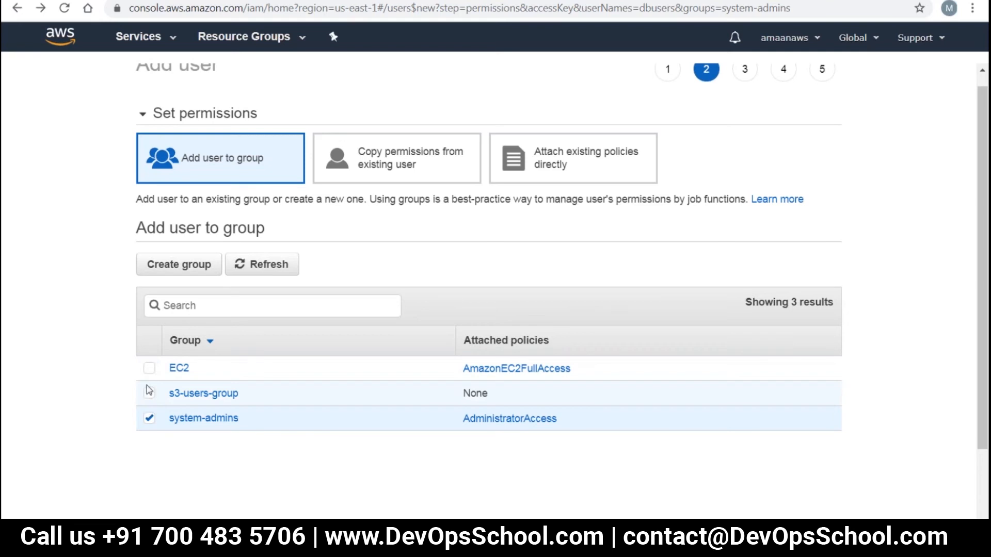
left_click(150, 392)
left_click(149, 393)
Replace the system-admins group with EC2 and s3-users-group, and deselect both again so that the user has no group.
left_click(150, 368)
left_click(149, 394)
left_click(149, 418)
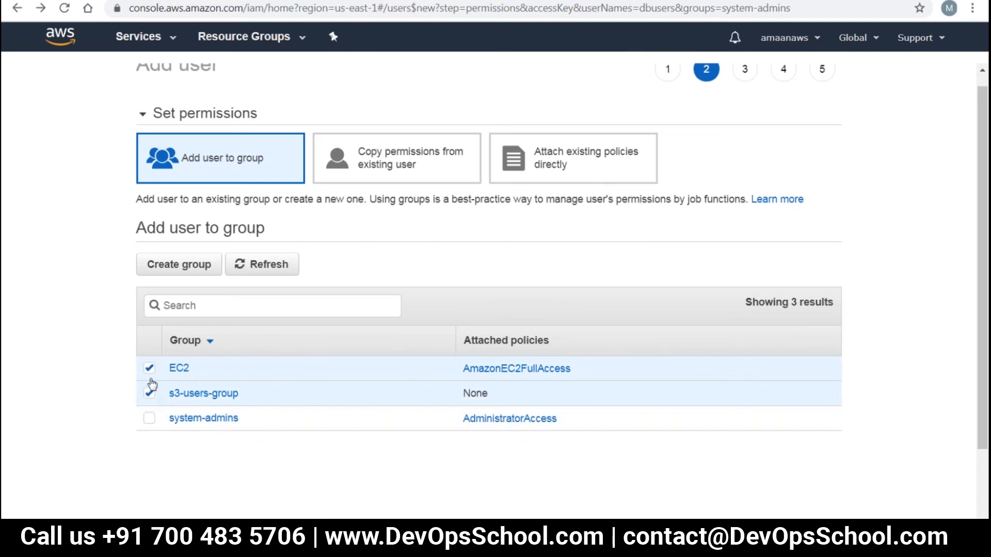
left_click(149, 394)
left_click(149, 368)
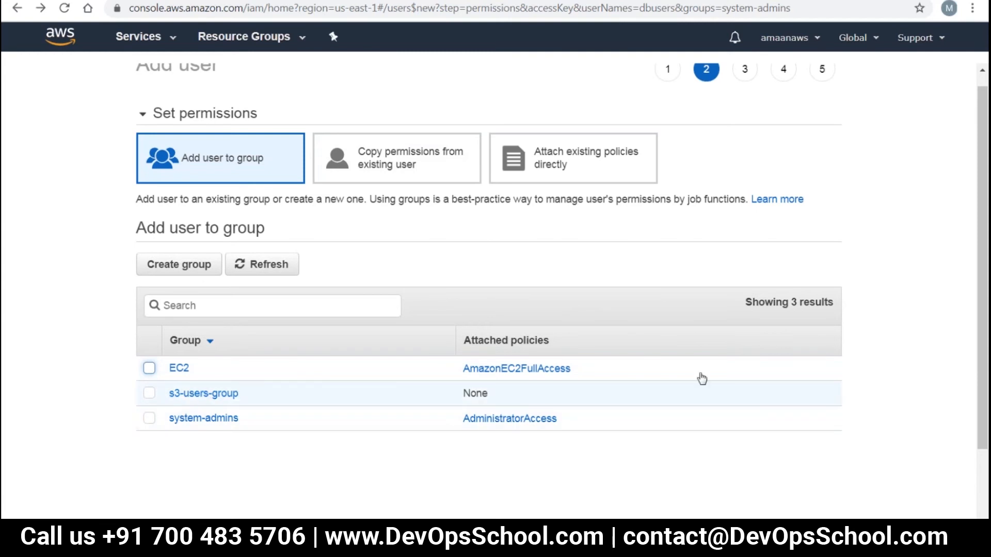
Review and create the user dbusers without tags or permissions, and examine its generated access key ID.
left_click(806, 534)
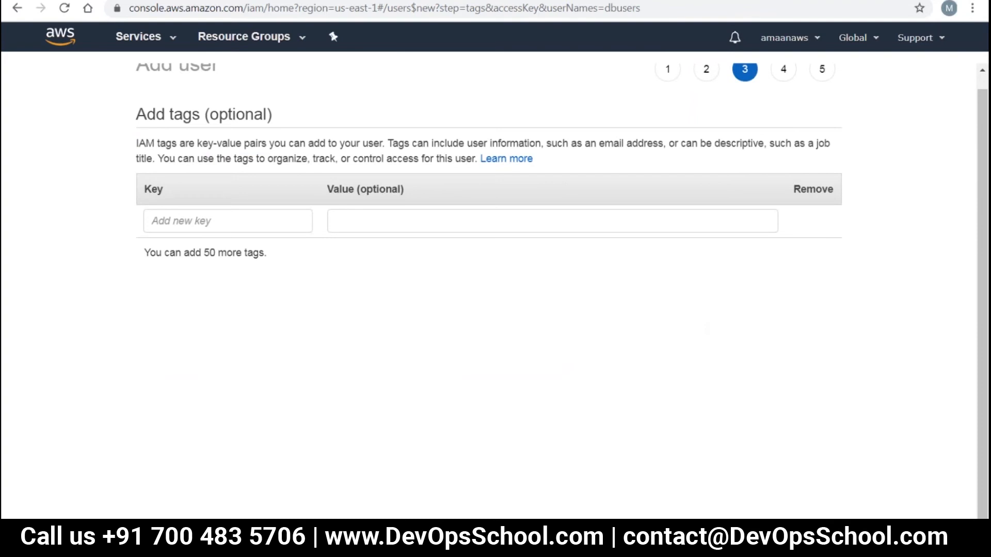
left_click(806, 534)
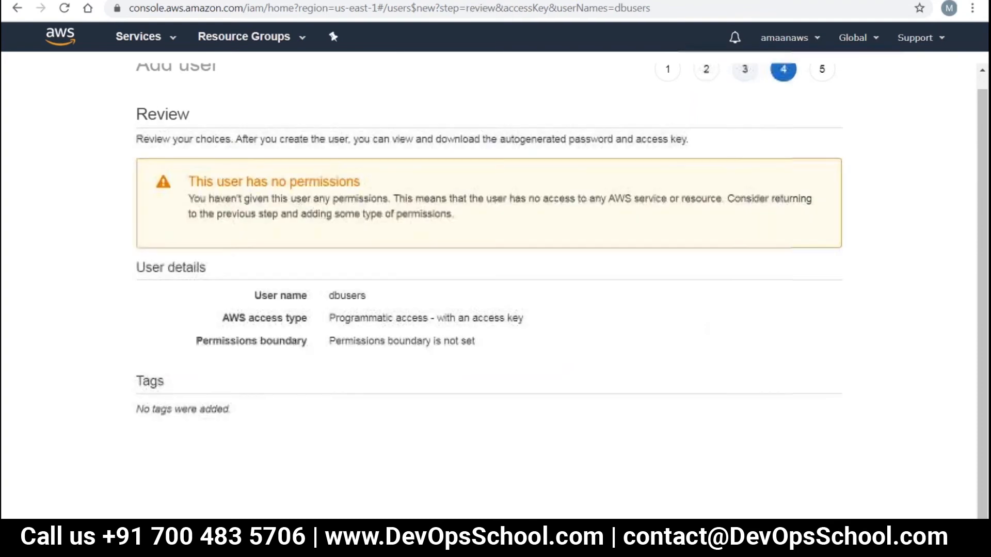
left_click_drag(245, 295, 599, 369)
left_click(756, 431)
left_click_drag(135, 138, 745, 365)
left_click(735, 353)
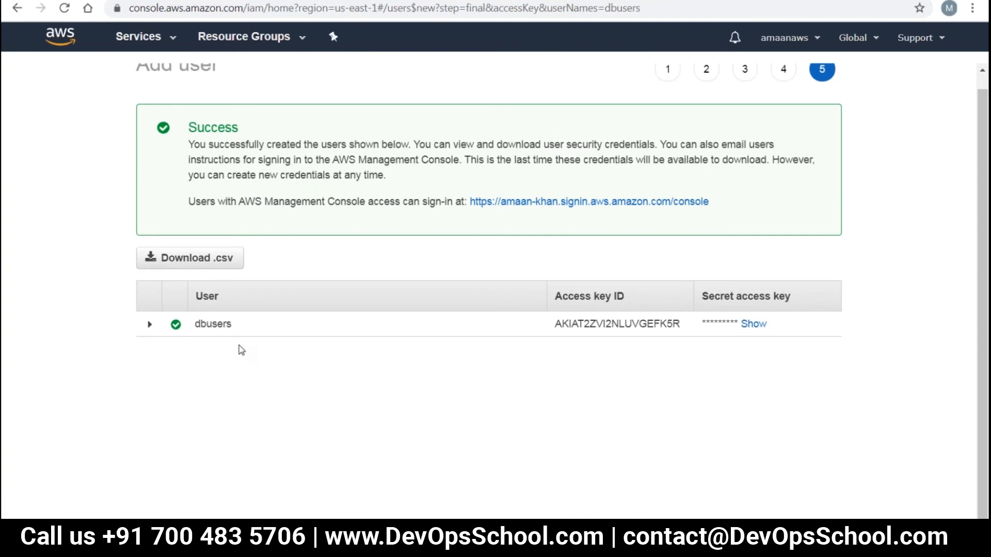
left_click_drag(554, 326, 708, 336)
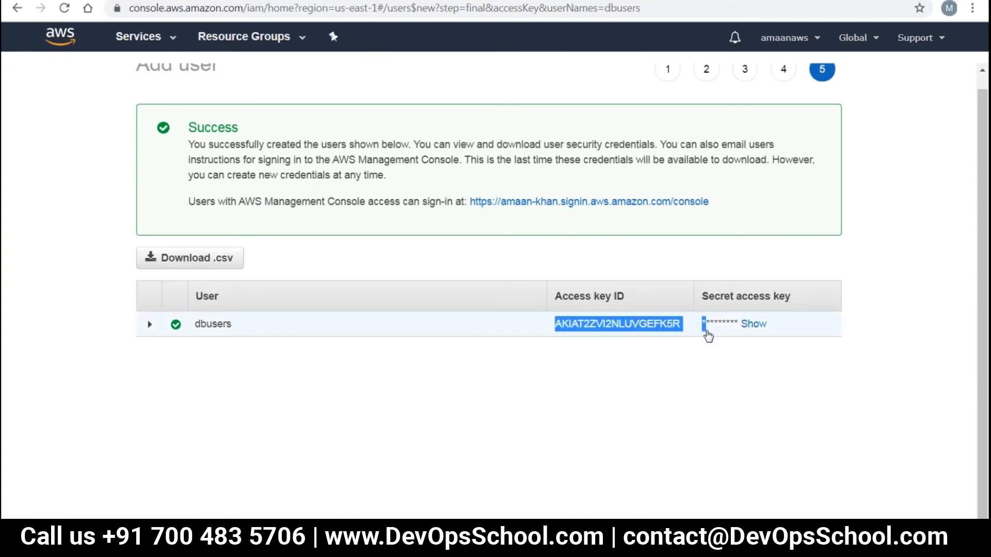
left_click(764, 341)
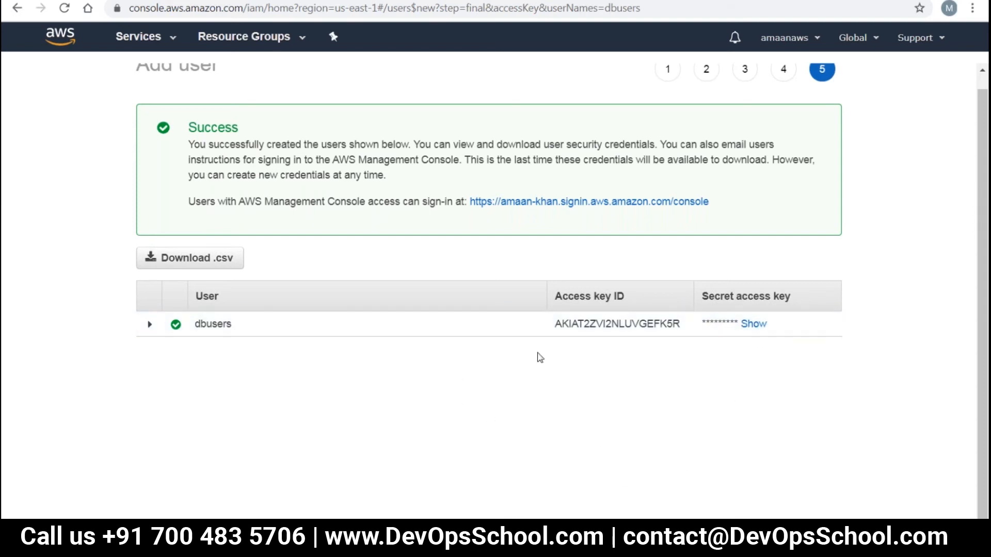
Return to the list of IAM users and permanently delete only dbusers, leaving programmer out of the selection.
key("alt+Left")
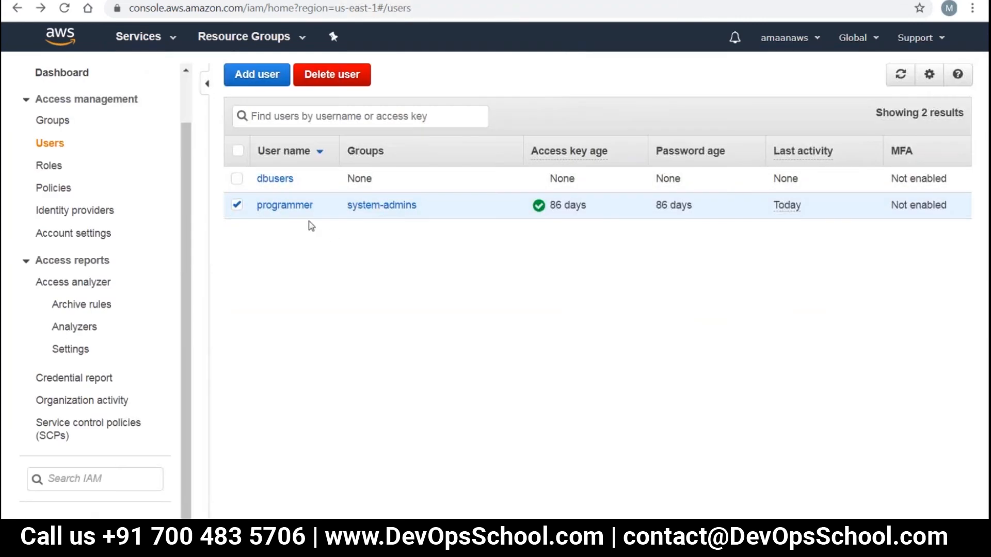
left_click(239, 179)
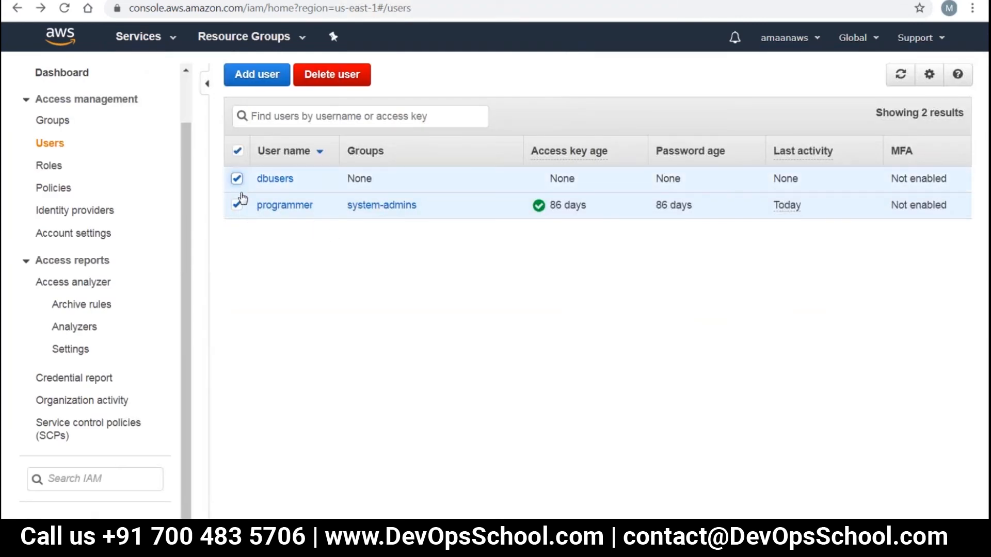
left_click(239, 206)
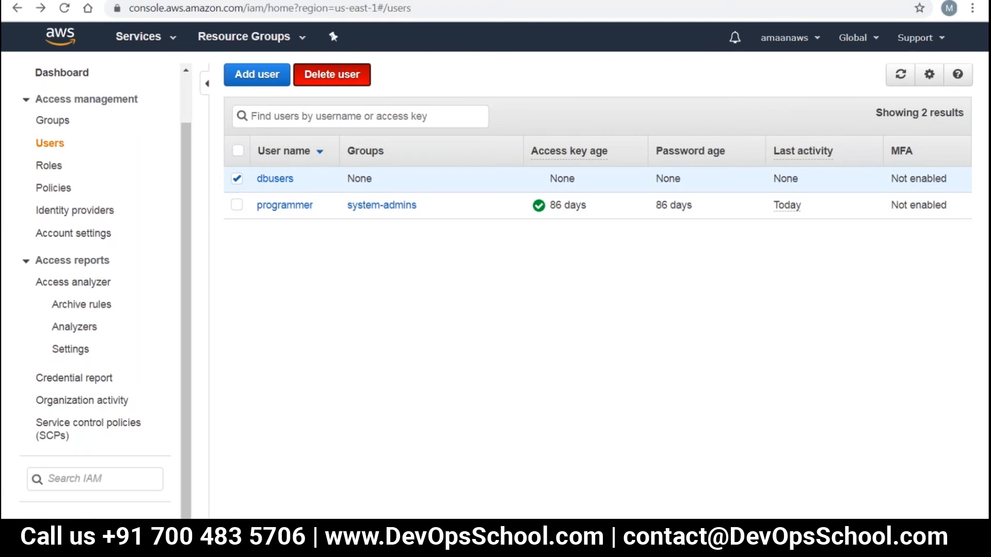
left_click(332, 75)
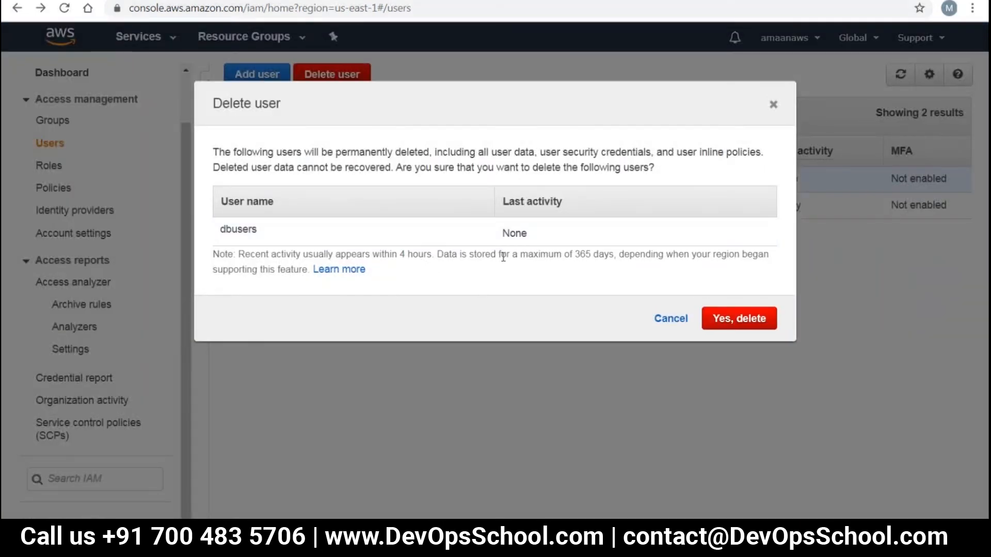
left_click(727, 314)
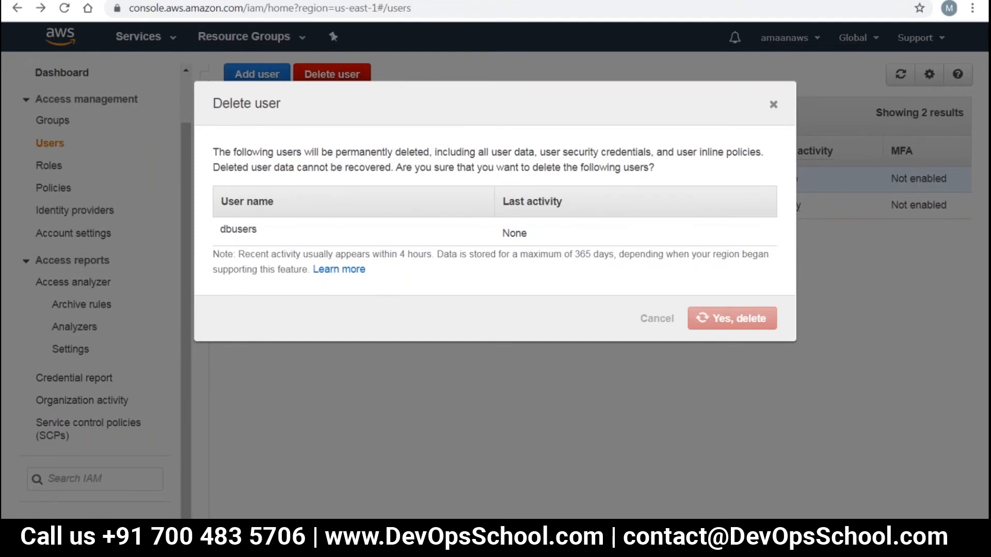